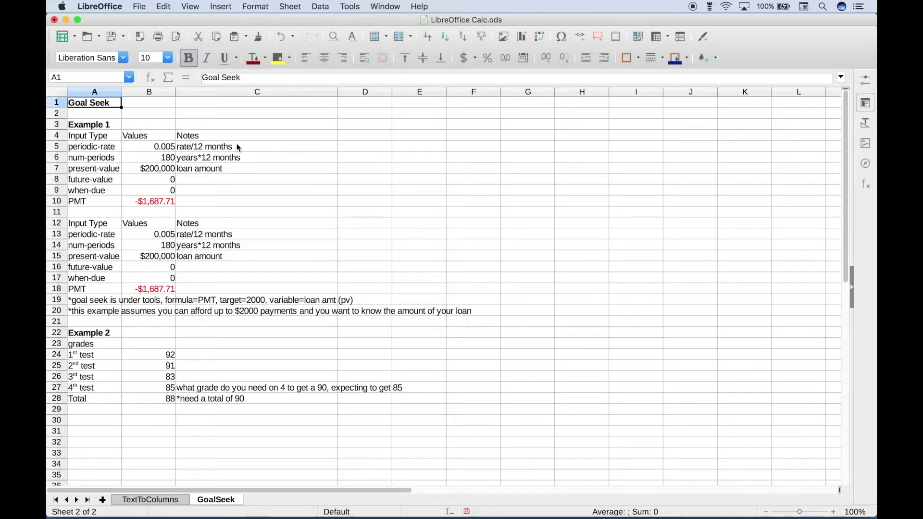
- Review Example 1's PMT formula in B10 and its rate, periods and loan inputs in B5–B7
left_click(117, 127)
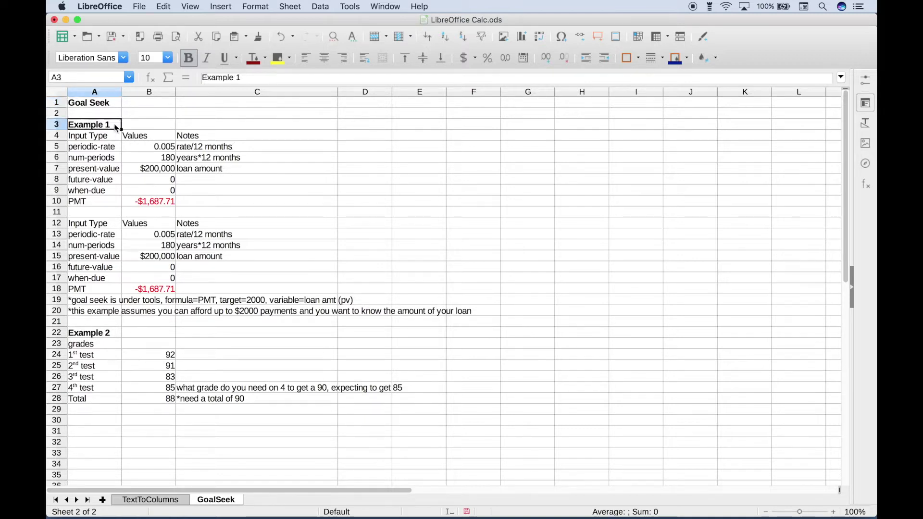
left_click(109, 336)
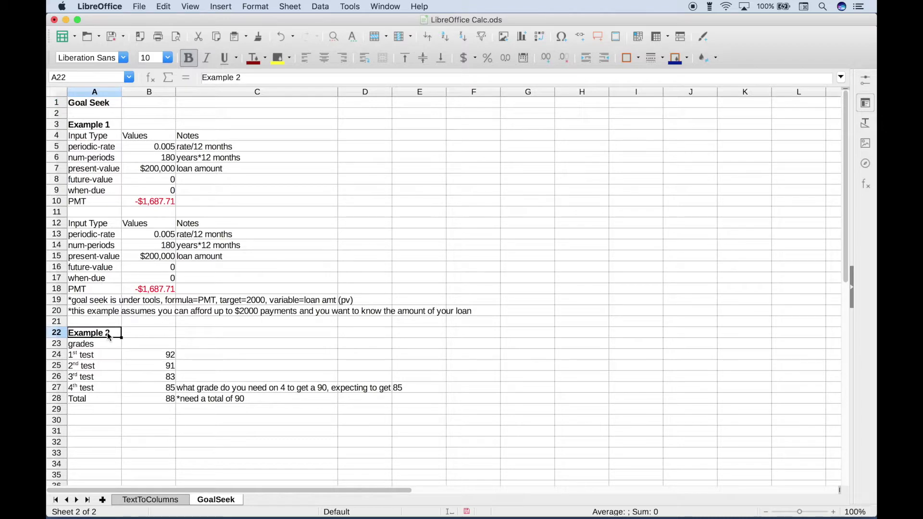
left_click(109, 127)
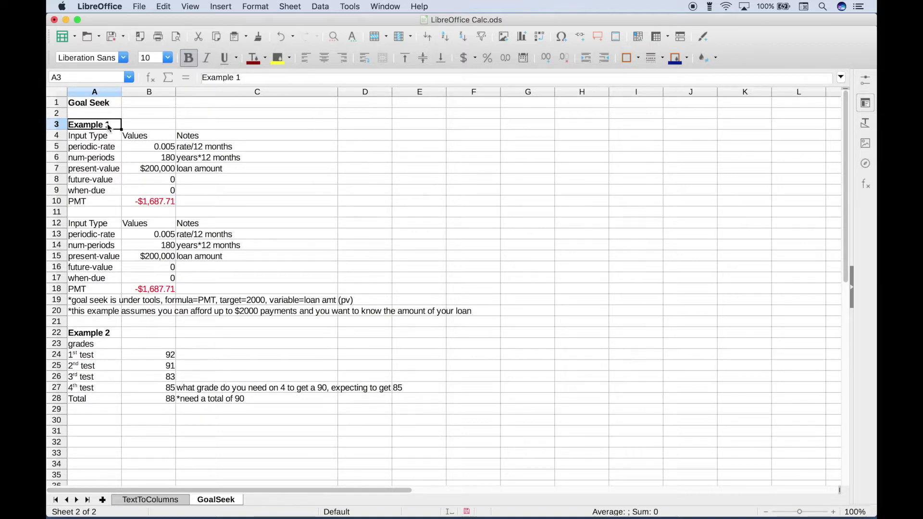
left_click(133, 204)
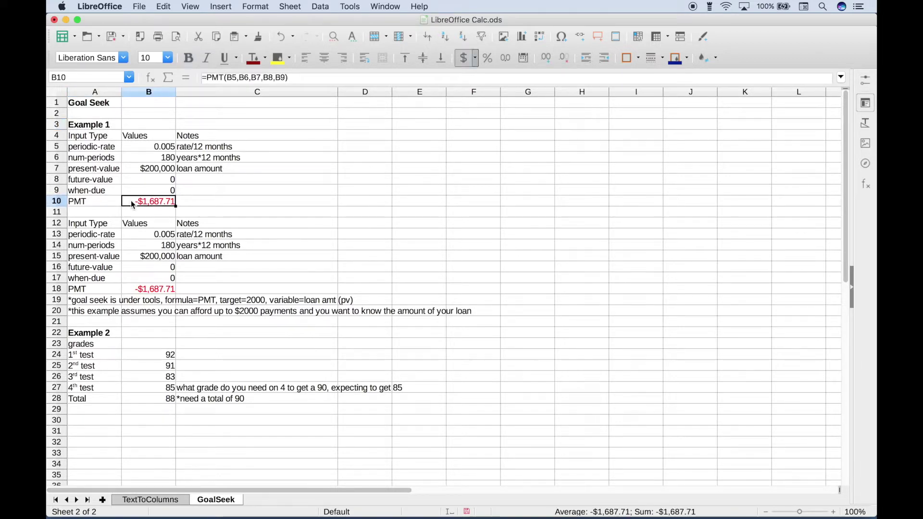
left_click_drag(114, 147, 115, 203)
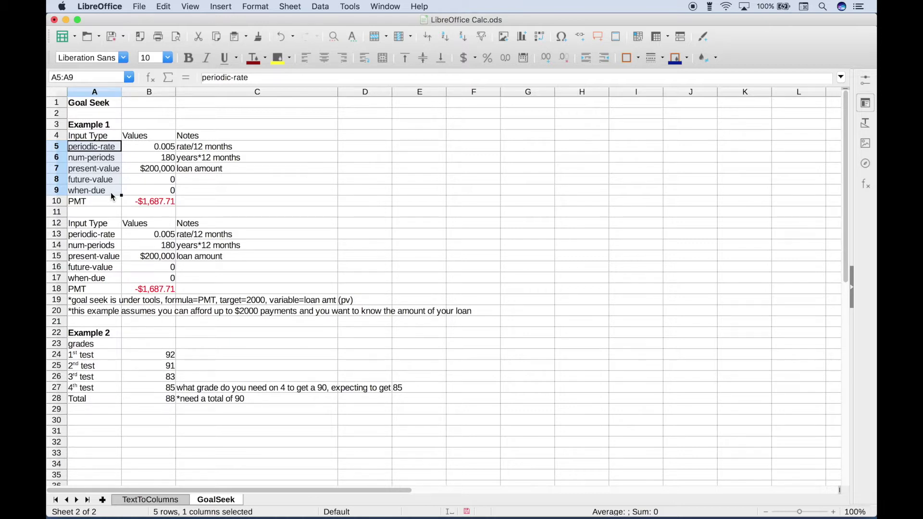
left_click(136, 150)
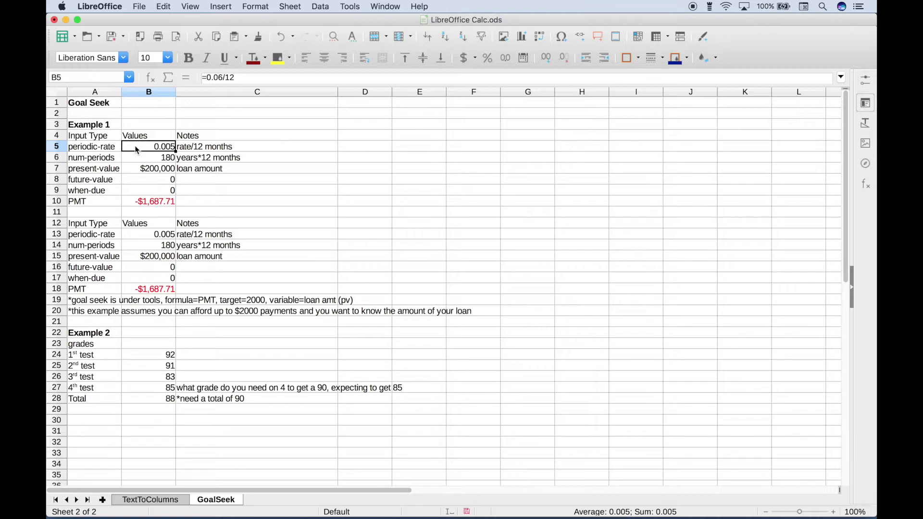
left_click(137, 160)
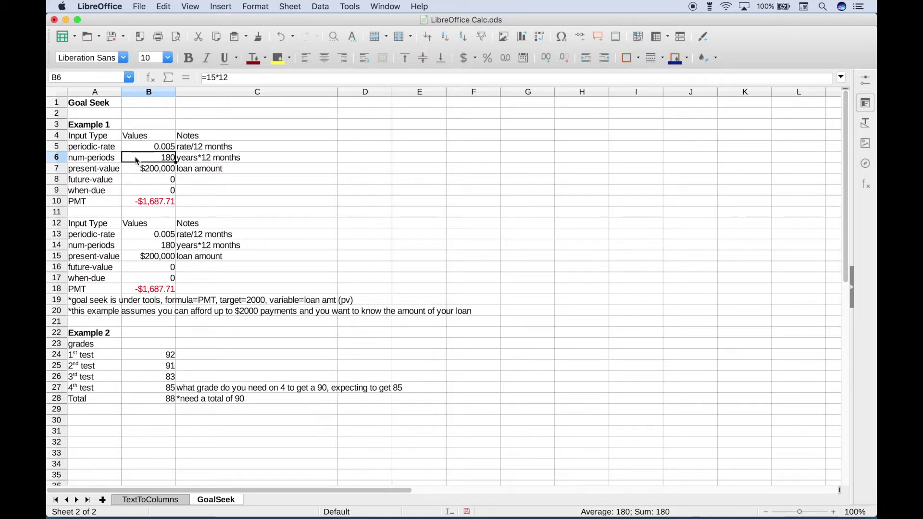
left_click(134, 171)
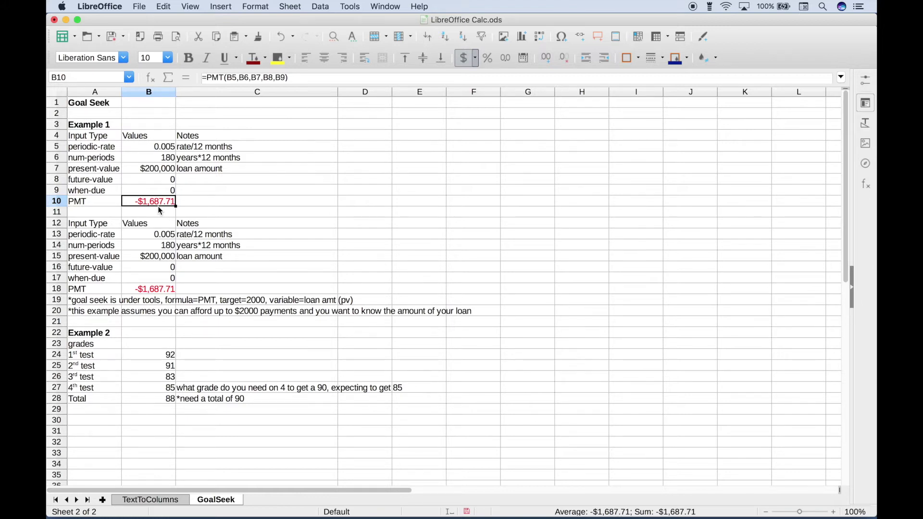
- Set up Goal Seek on the B18 payment with target 2000 and variable cell $B$15
left_click(146, 259)
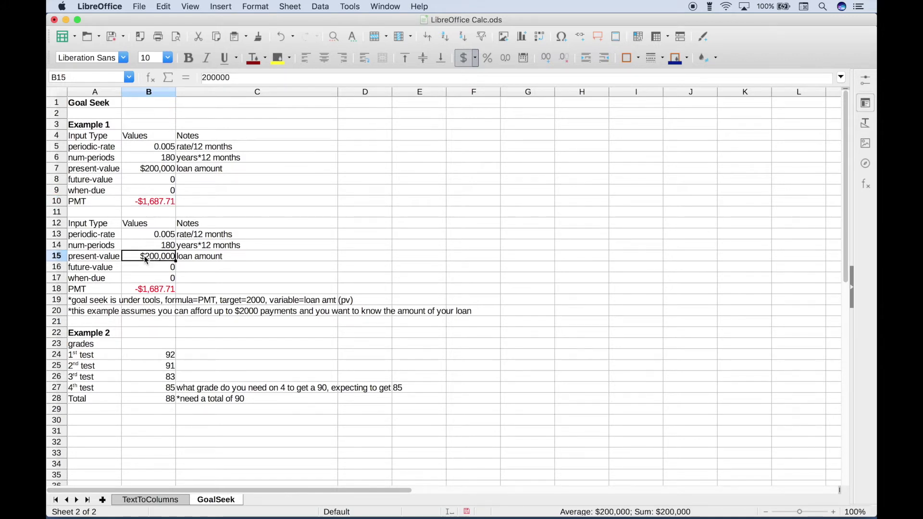
left_click(142, 291)
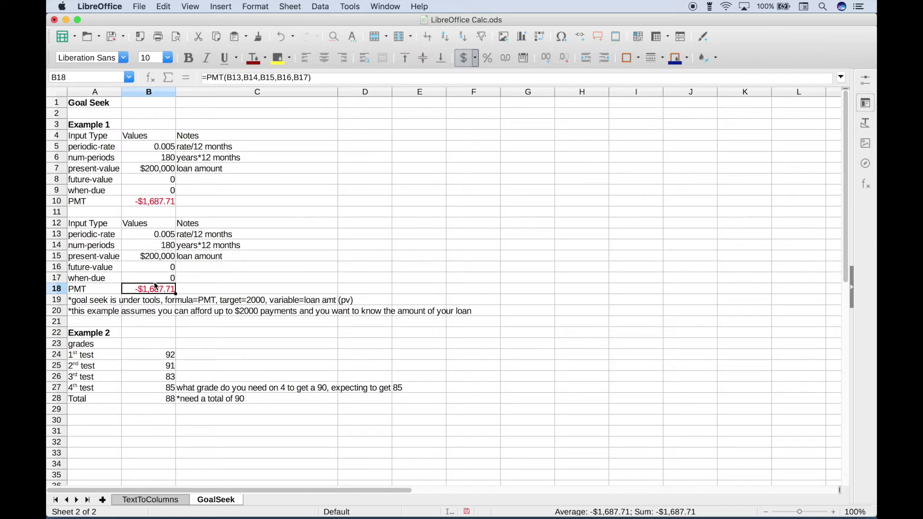
left_click(350, 6)
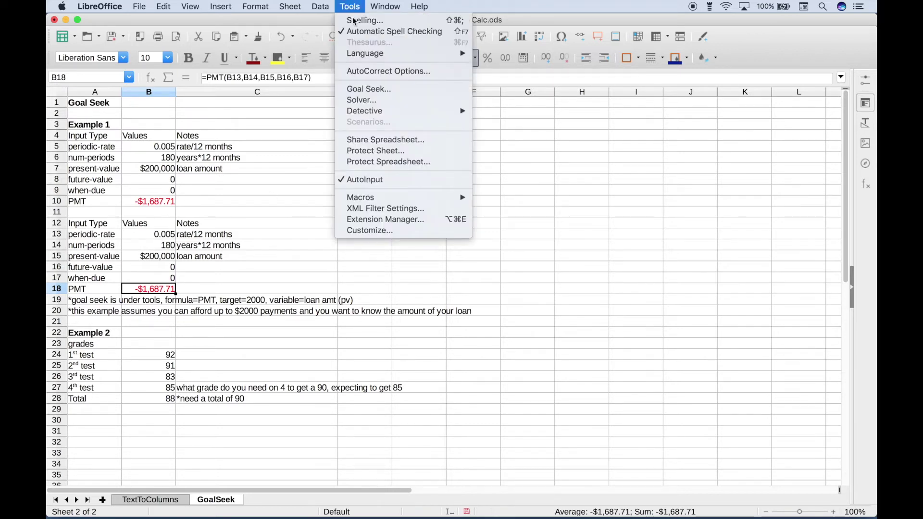
left_click(371, 90)
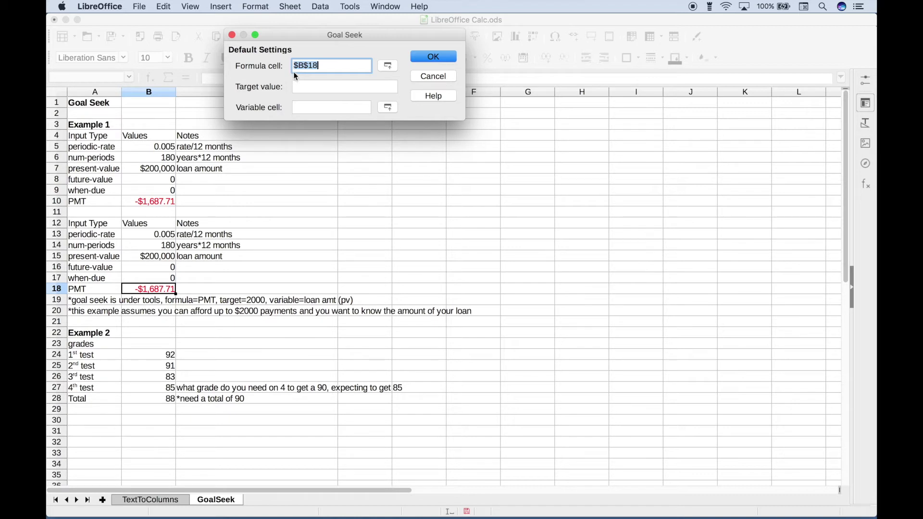
left_click(306, 87)
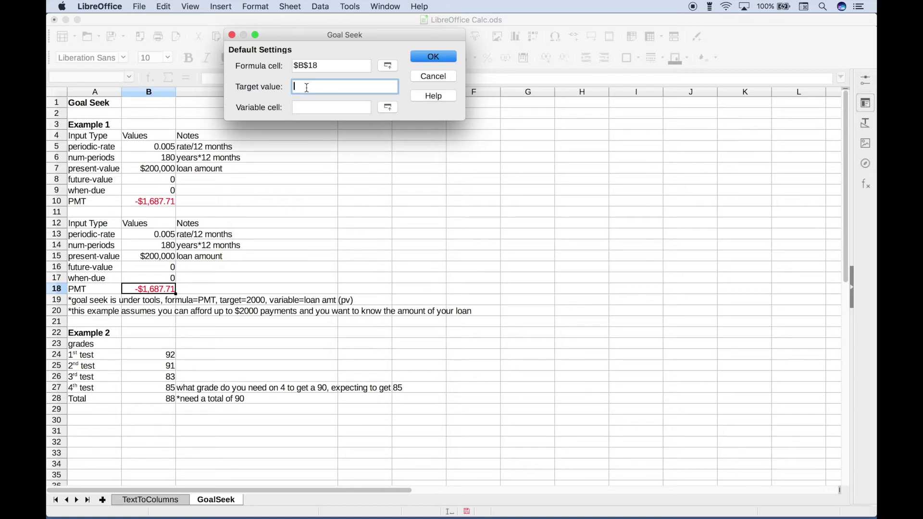
type("2000")
left_click(309, 108)
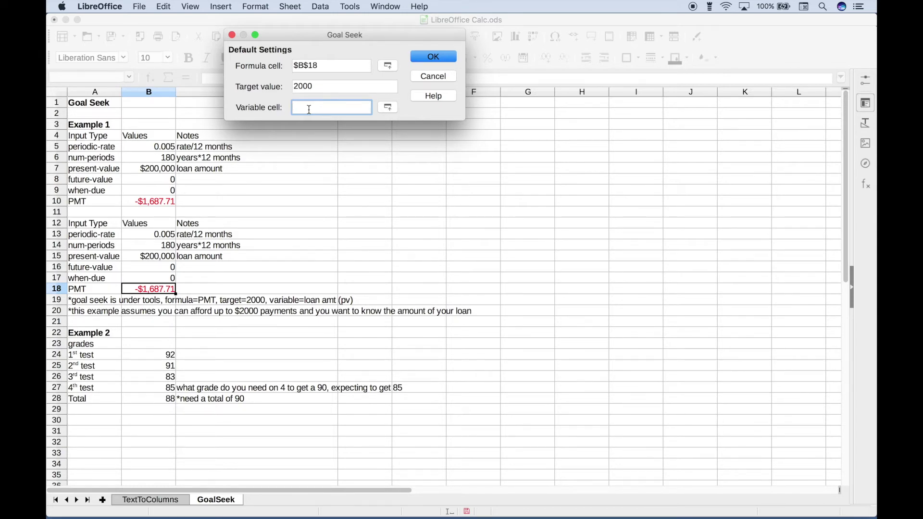
left_click(136, 256)
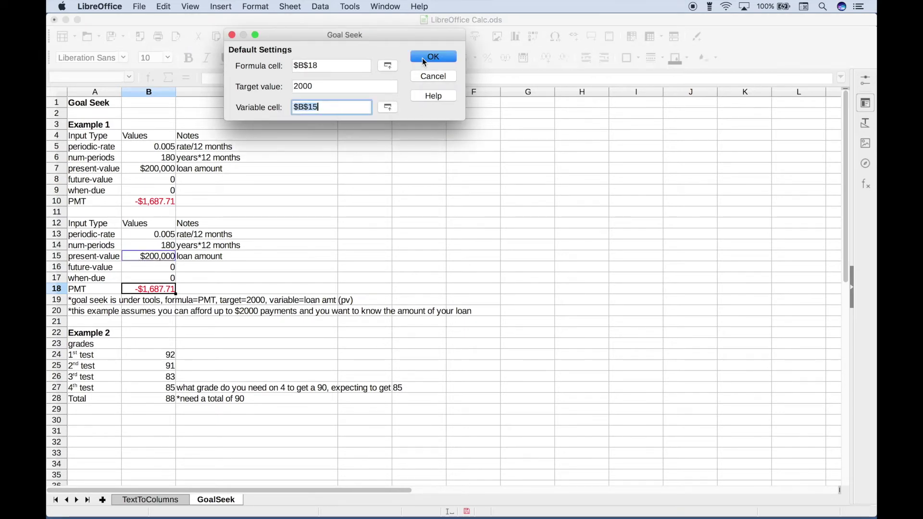
- Correct the target value to -2000 and run Goal Seek, giving a $237,007 loan
double_click(343, 87)
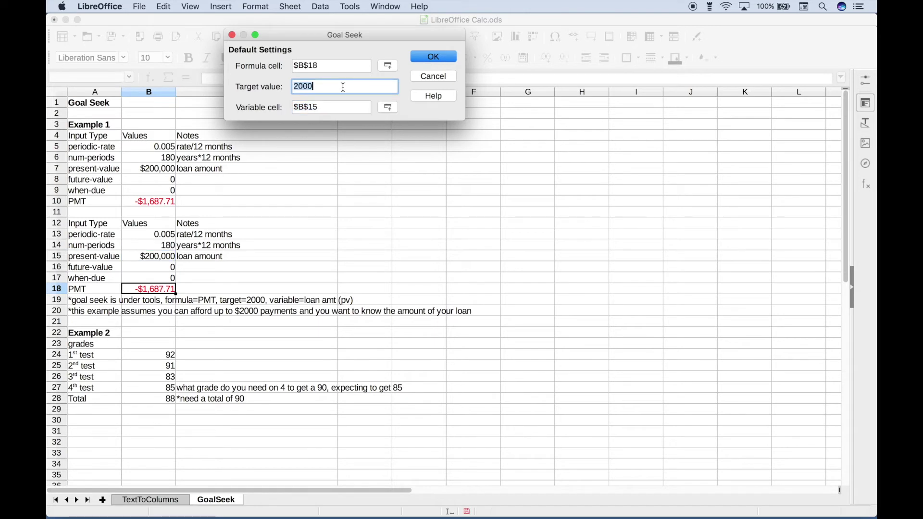
key("Left")
type("-")
left_click(421, 57)
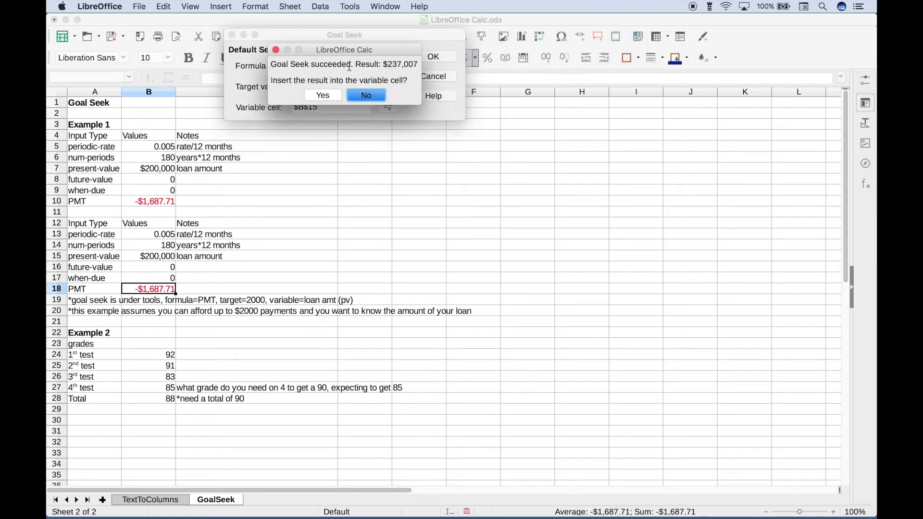
left_click(322, 96)
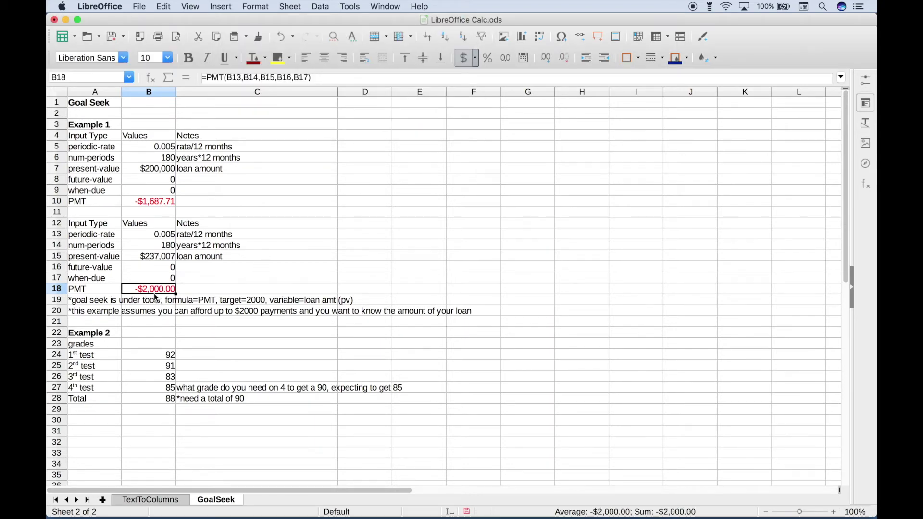
left_click(134, 255)
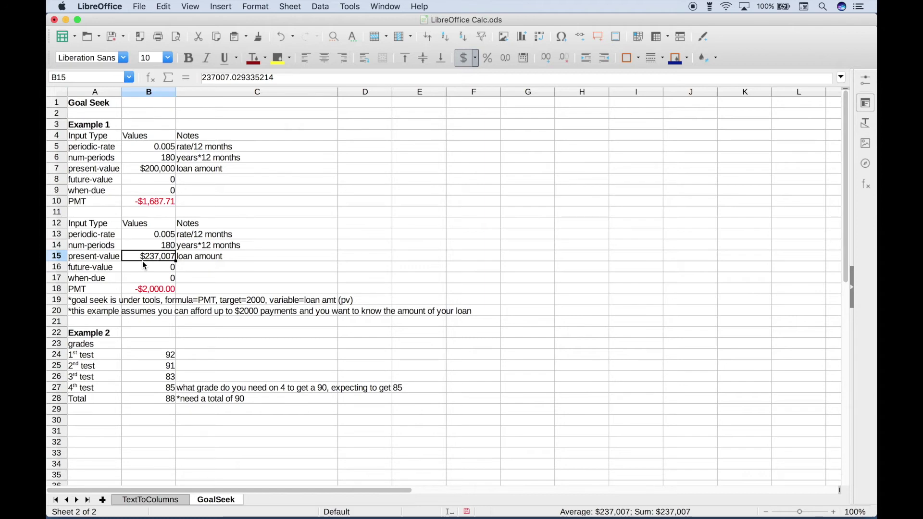
left_click(108, 335)
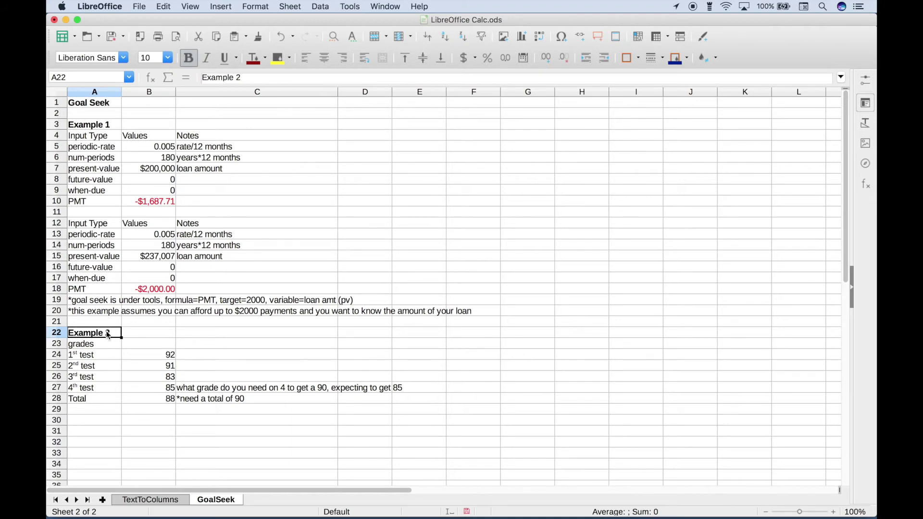
left_click(101, 359)
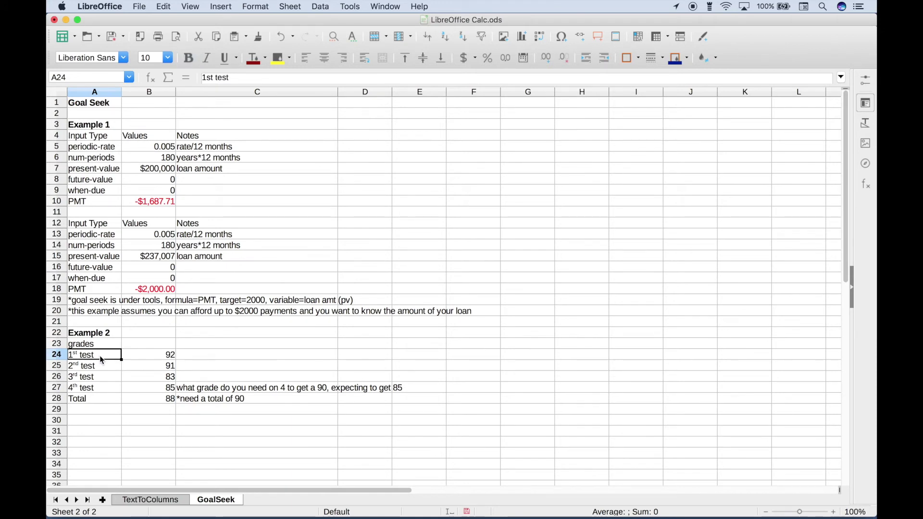
key("Down")
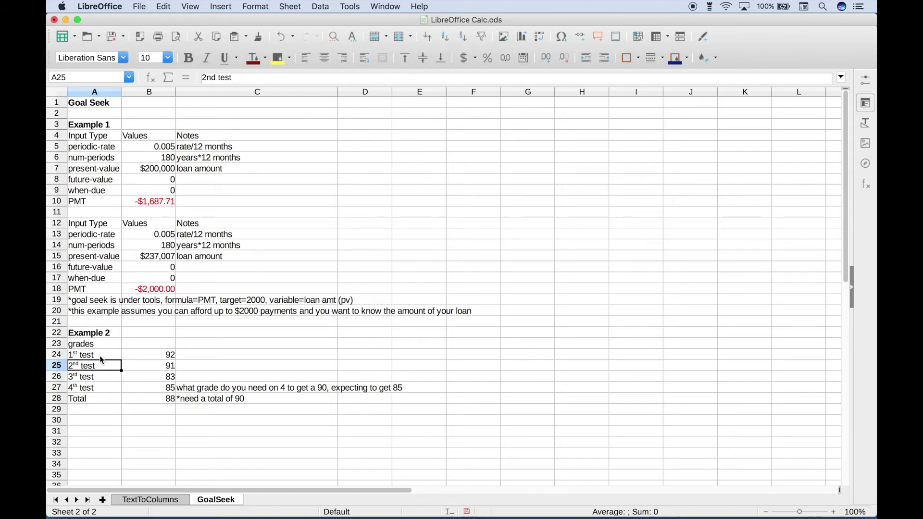
key("Down")
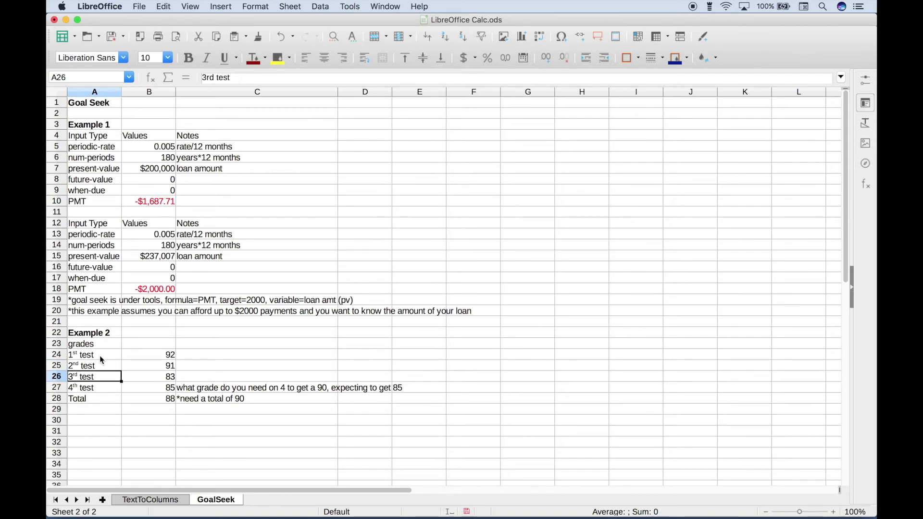
key("Down")
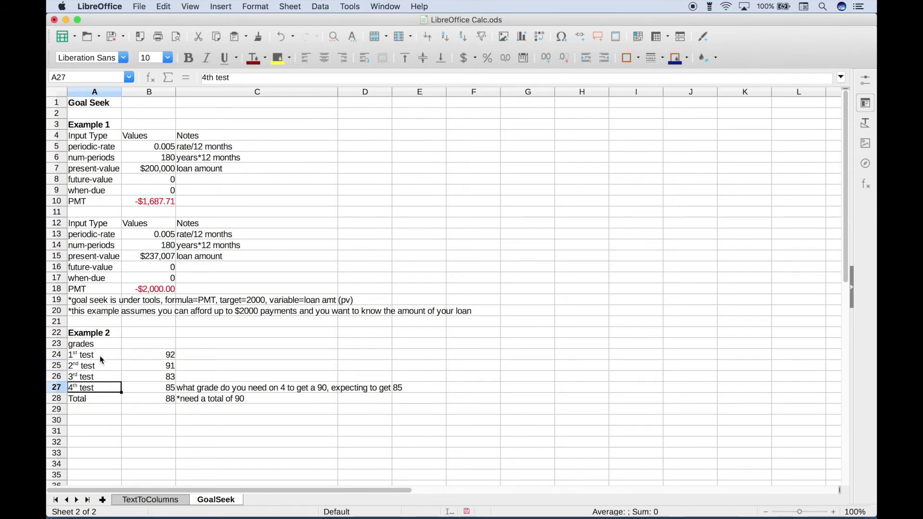
key("Right")
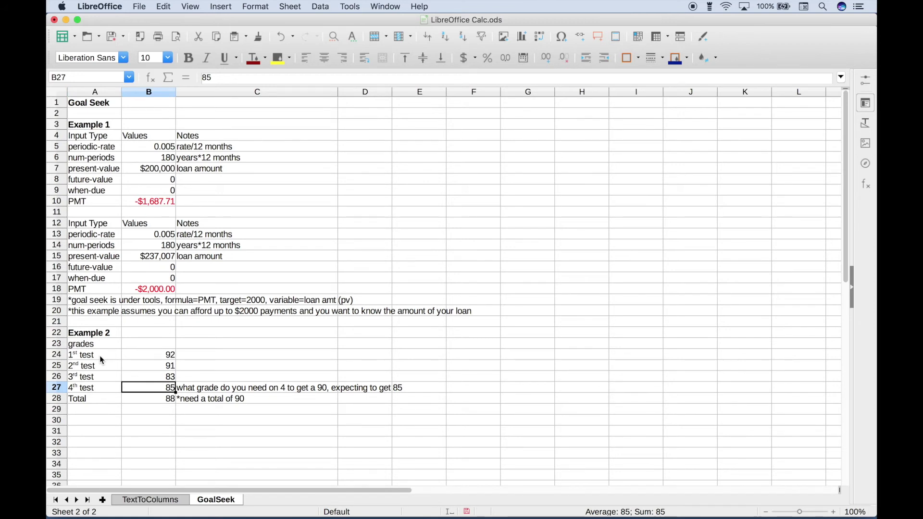
key("Down")
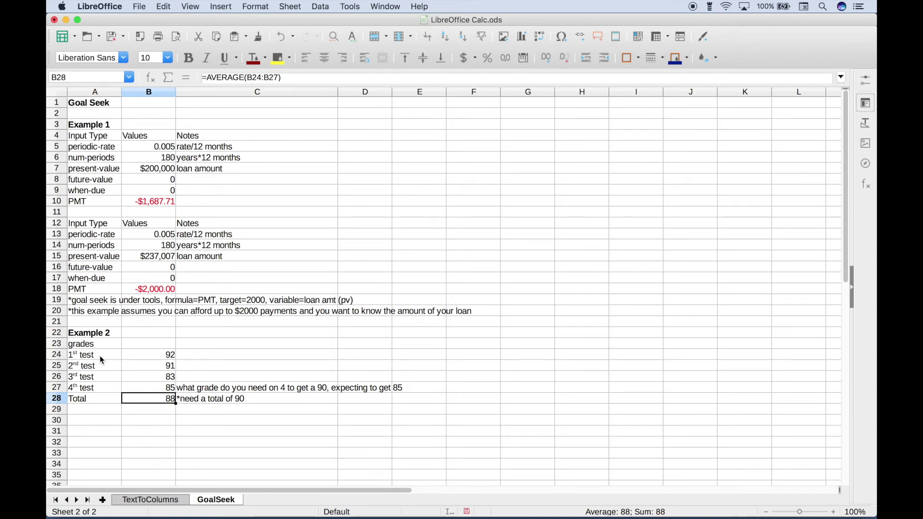
key("Up")
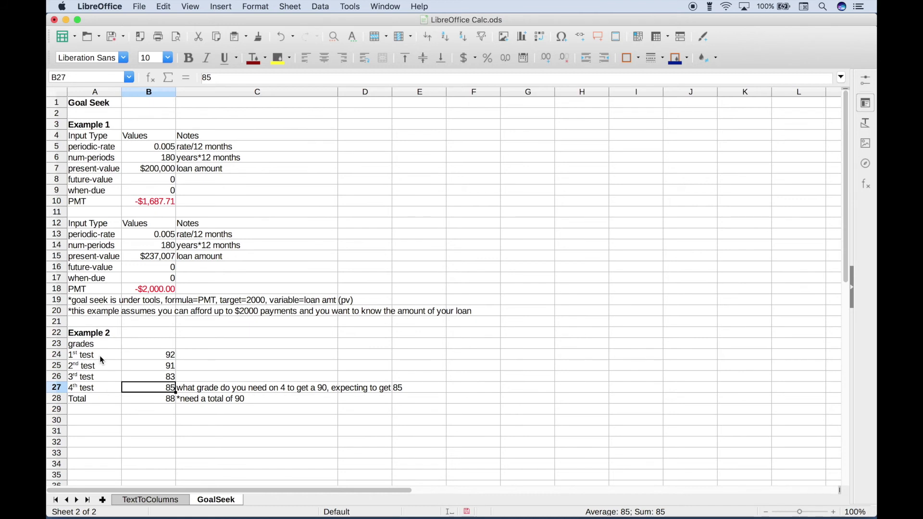
- Set up Goal Seek with formula cell $B$28, target value 90 and variable cell $B$27
left_click(348, 7)
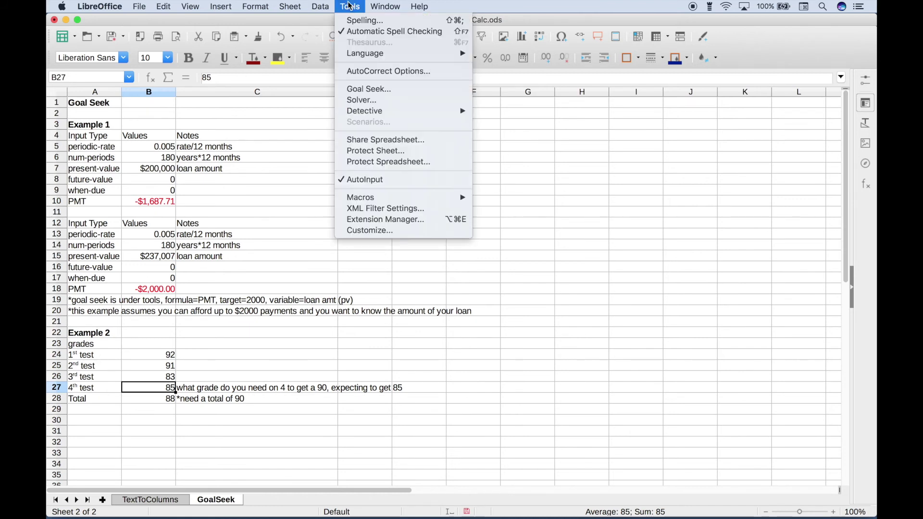
left_click(355, 88)
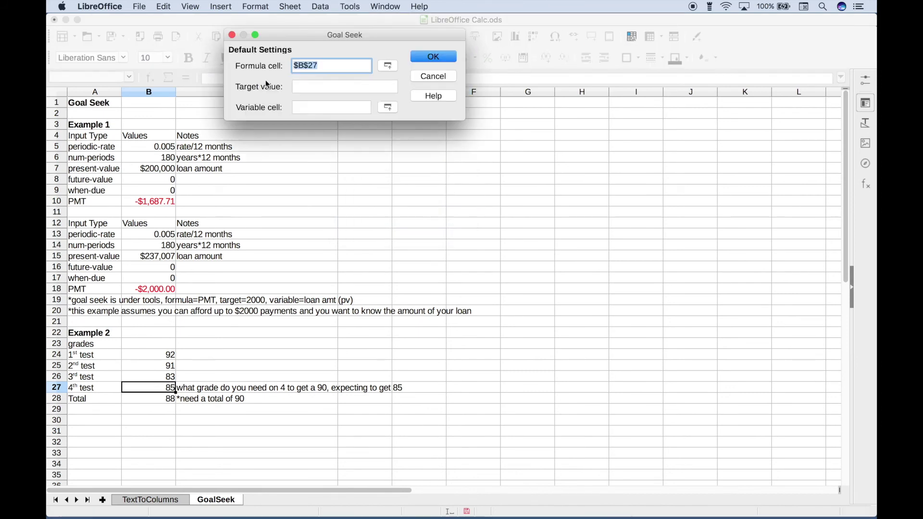
left_click(132, 398)
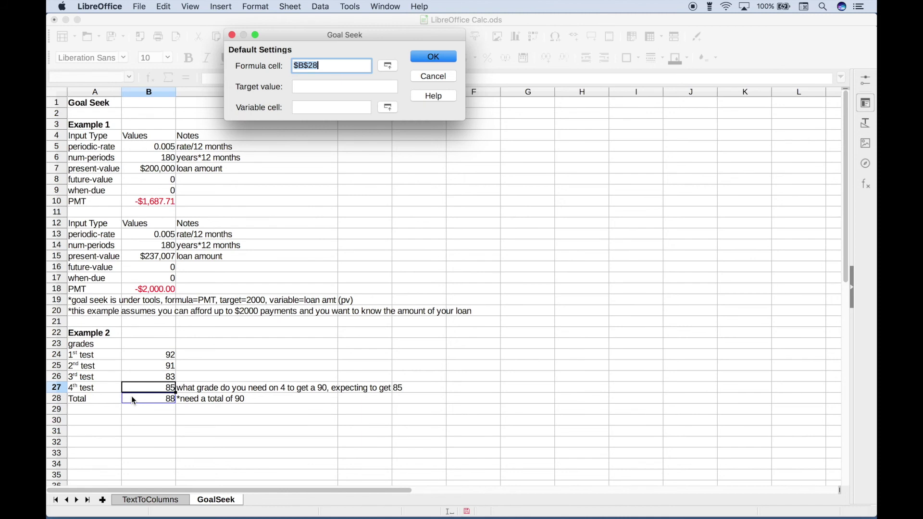
left_click(319, 86)
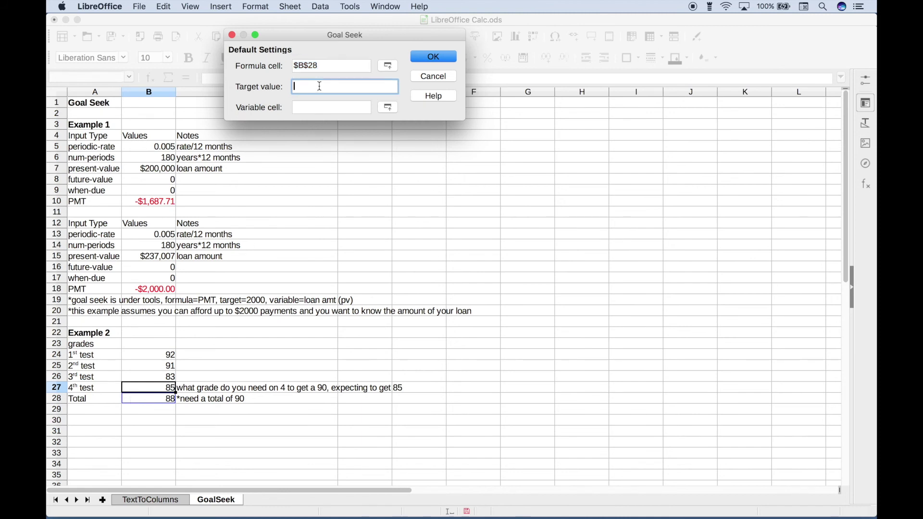
type("90")
left_click(312, 110)
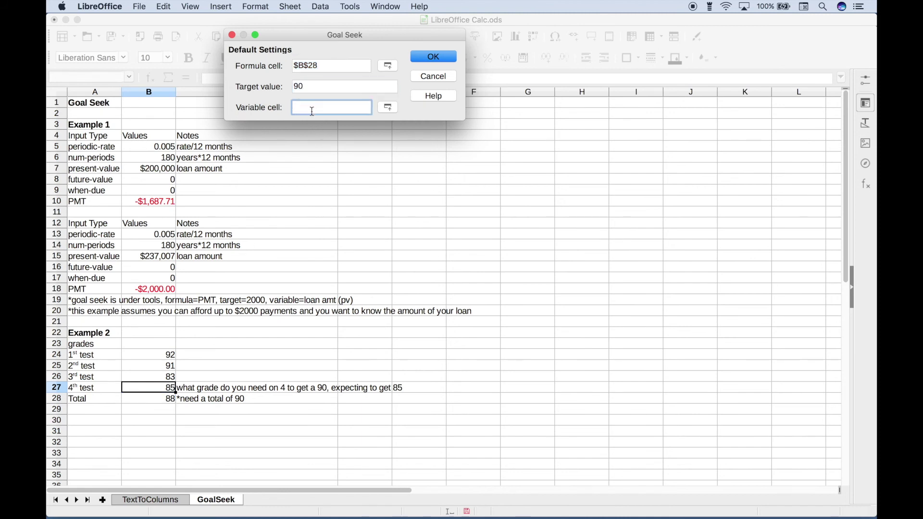
left_click(147, 388)
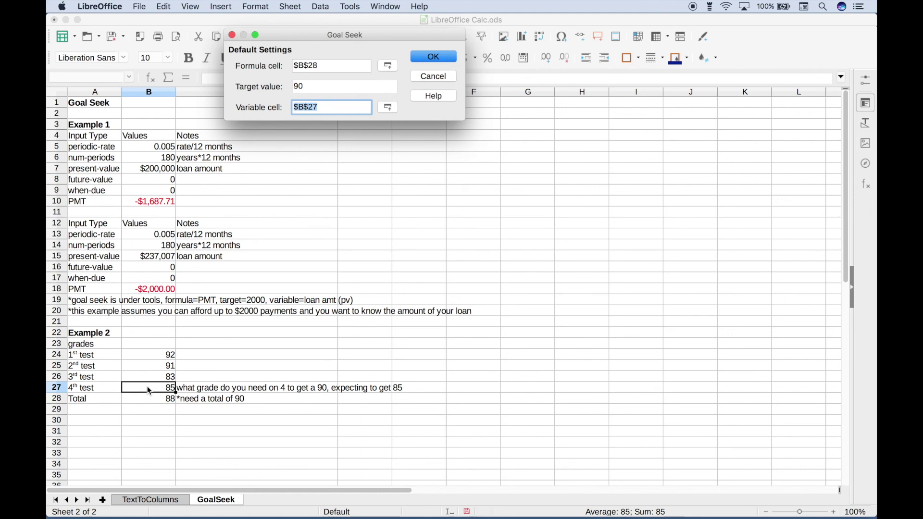
- Run Goal Seek, insert 94 into B27, and verify the Total in B28 averages 90
left_click(419, 57)
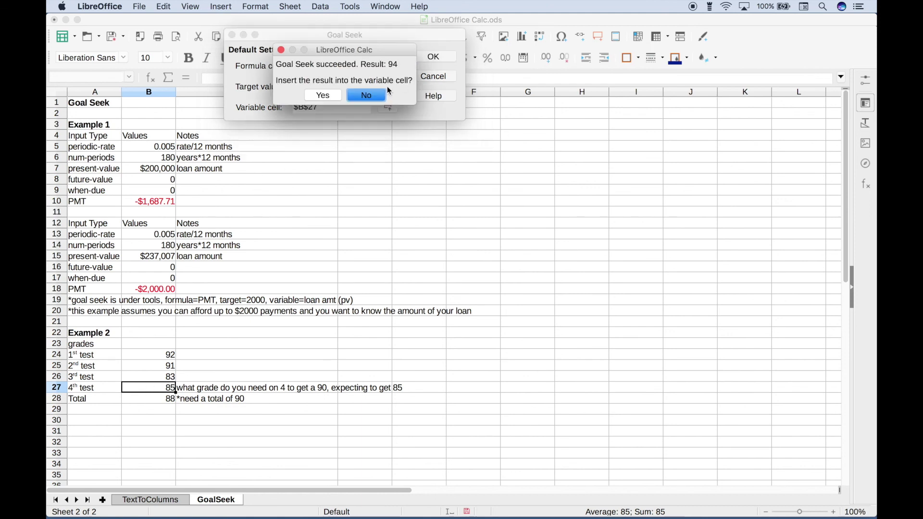
left_click(327, 94)
left_click(153, 401)
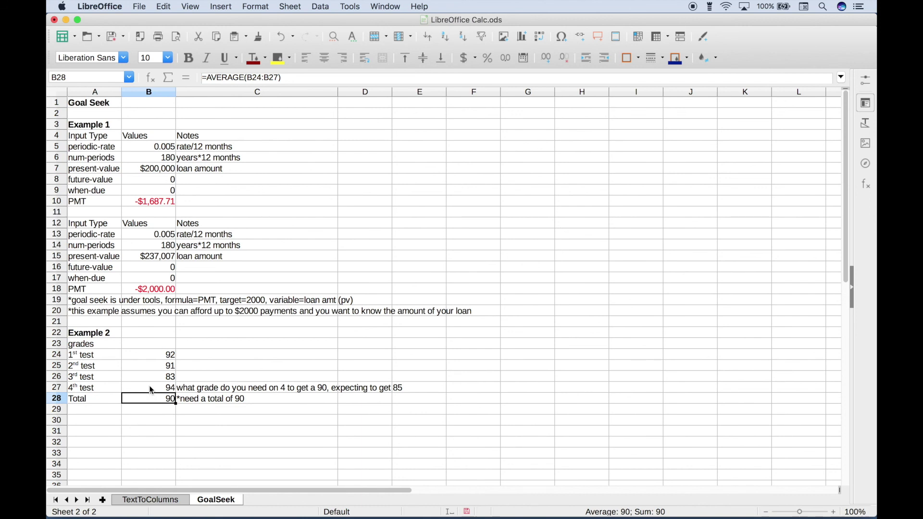
left_click(151, 389)
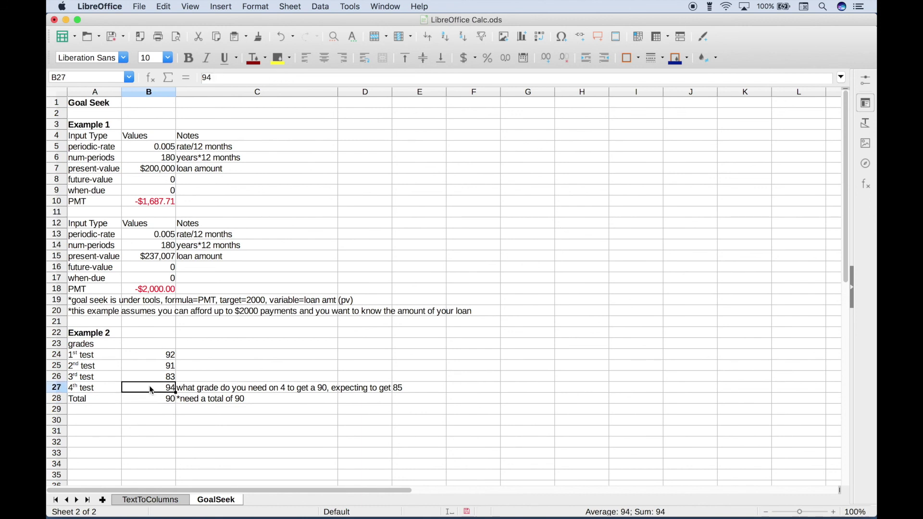
left_click(104, 107)
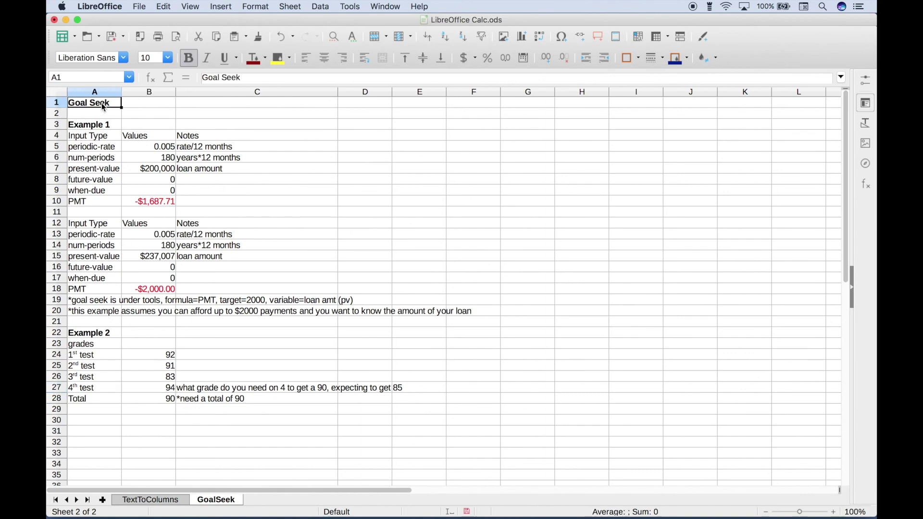